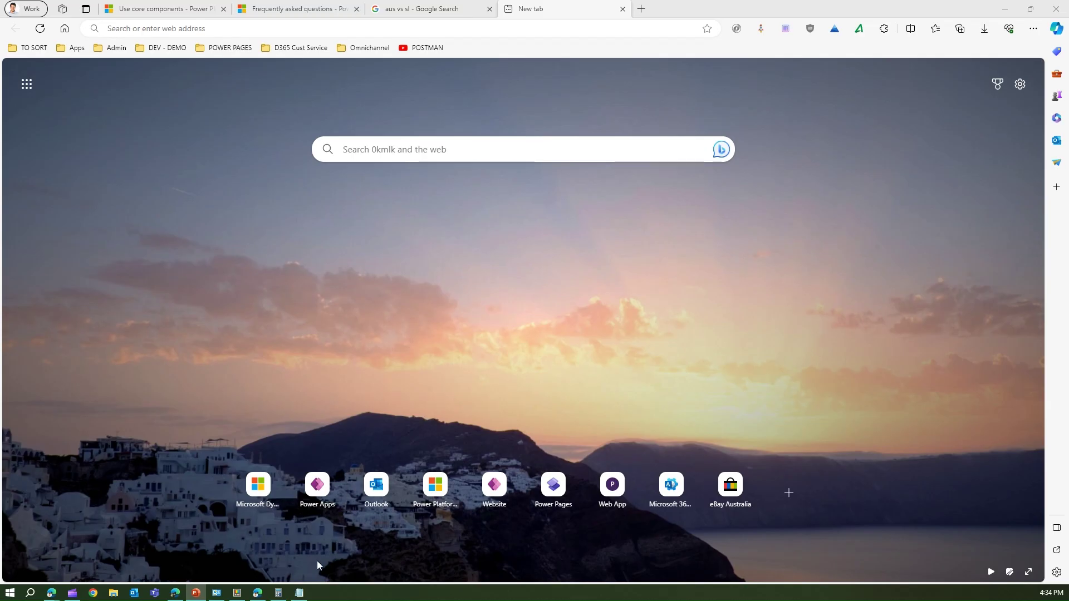
View the Always On Top page in PowerToys Settings, then return to the browser's new tab page.
{"action": "left_click", "coordinate": [238, 594]}
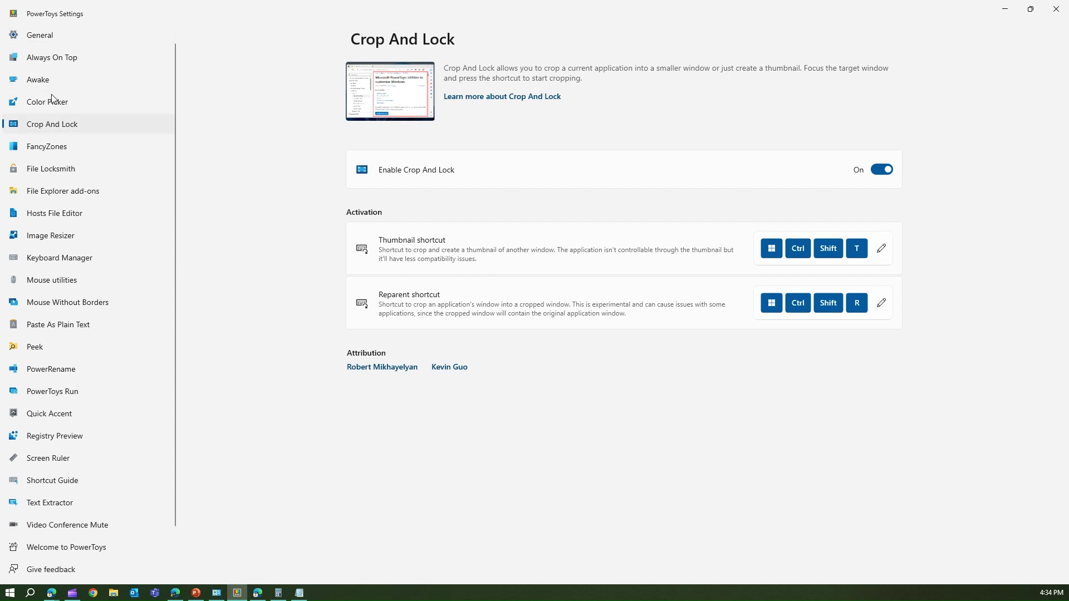
{"action": "left_click", "coordinate": [73, 65]}
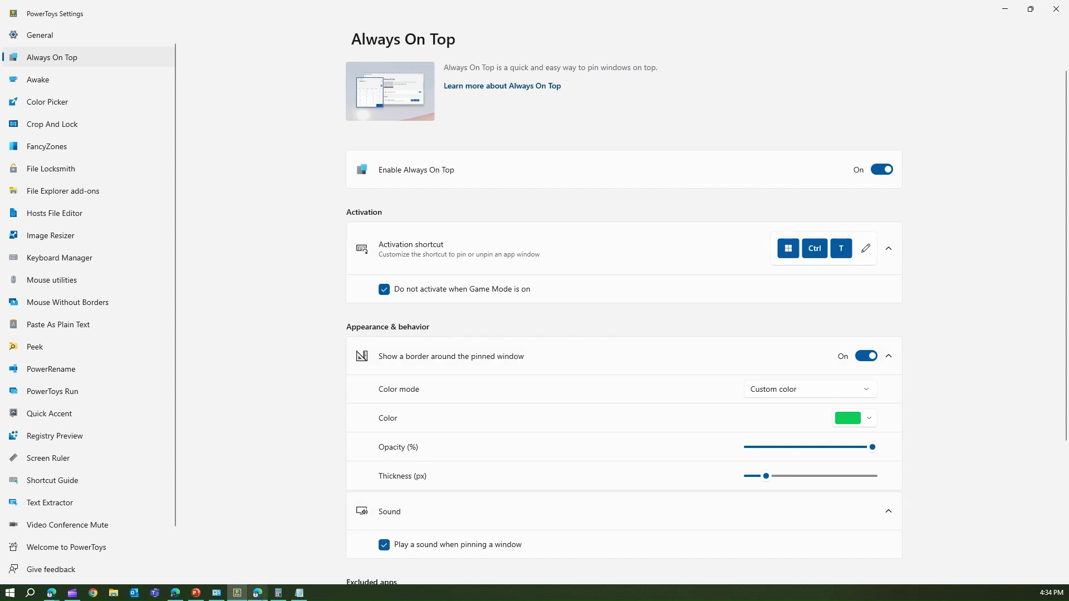
{"action": "left_click", "coordinate": [255, 597]}
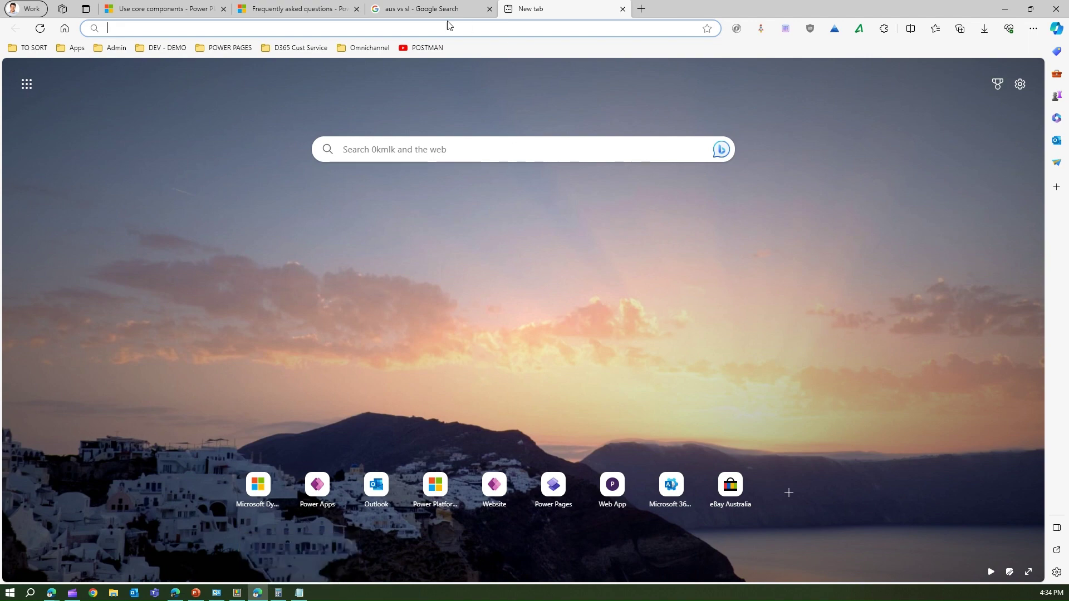
Show the 'aus vs sl' scorecard, open Calculator and move it right, then return to the browser.
{"action": "left_click", "coordinate": [430, 12]}
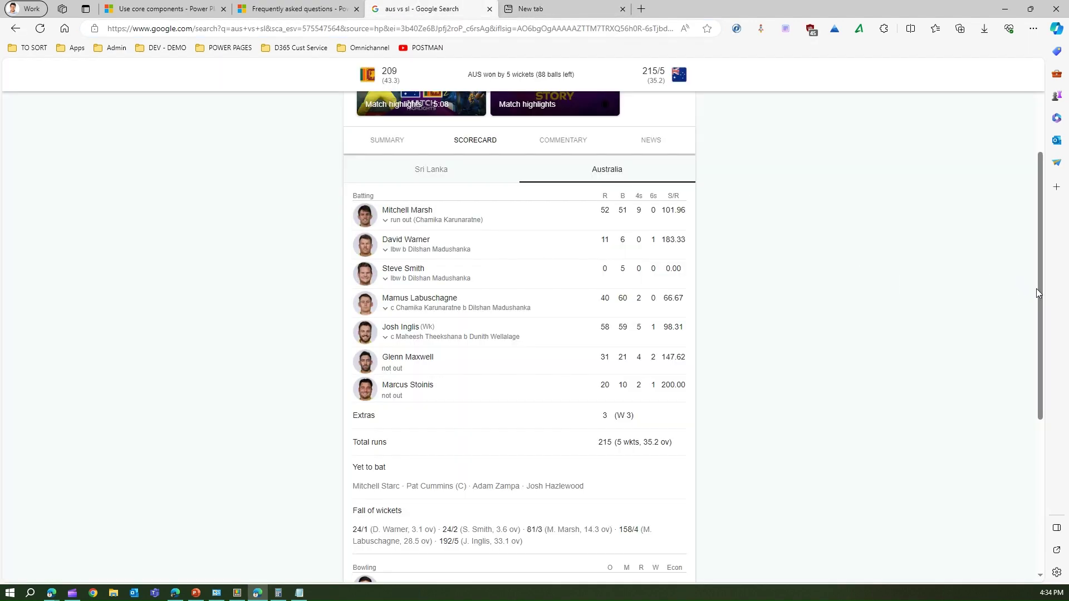
{"action": "left_click_drag", "start_coordinate": [1040, 290], "coordinate": [1031, 329]}
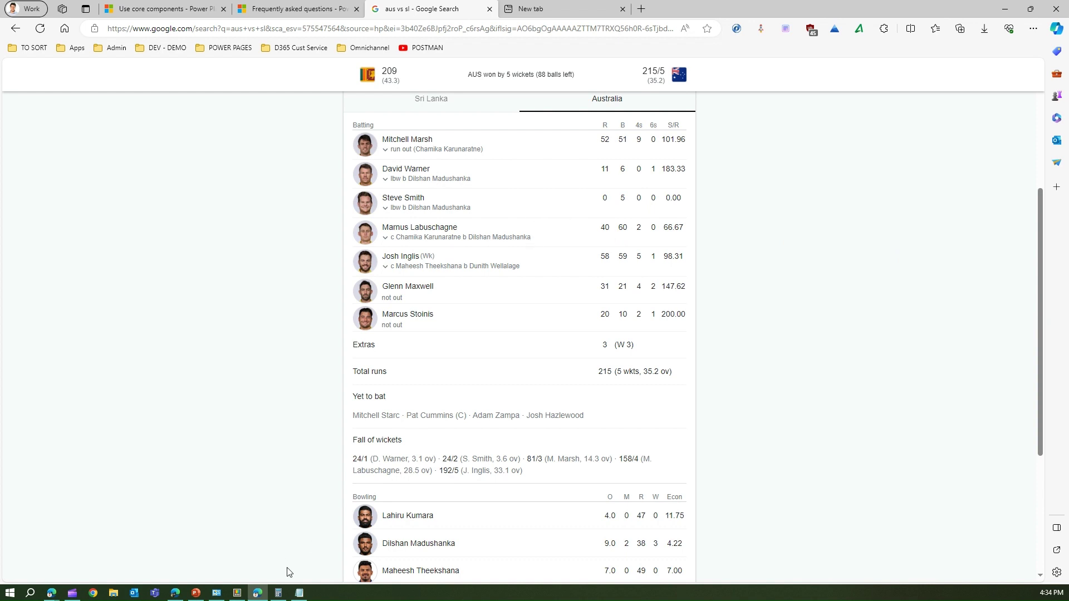
{"action": "left_click", "coordinate": [278, 593]}
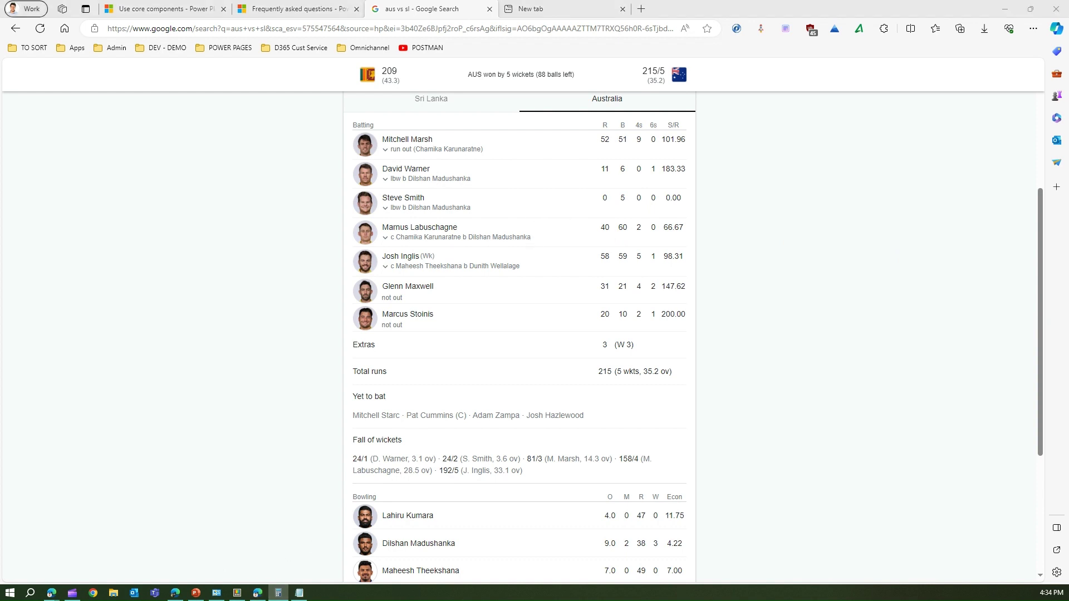
{"action": "left_click_drag", "start_coordinate": [396, 130], "coordinate": [792, 117]}
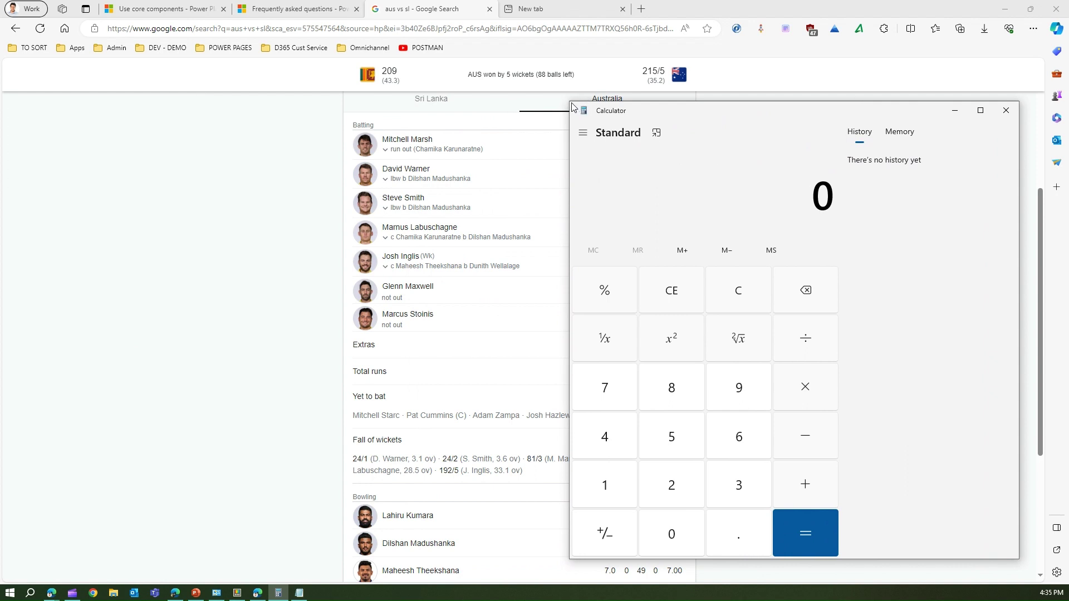
{"action": "left_click_drag", "start_coordinate": [670, 108], "coordinate": [633, 122]}
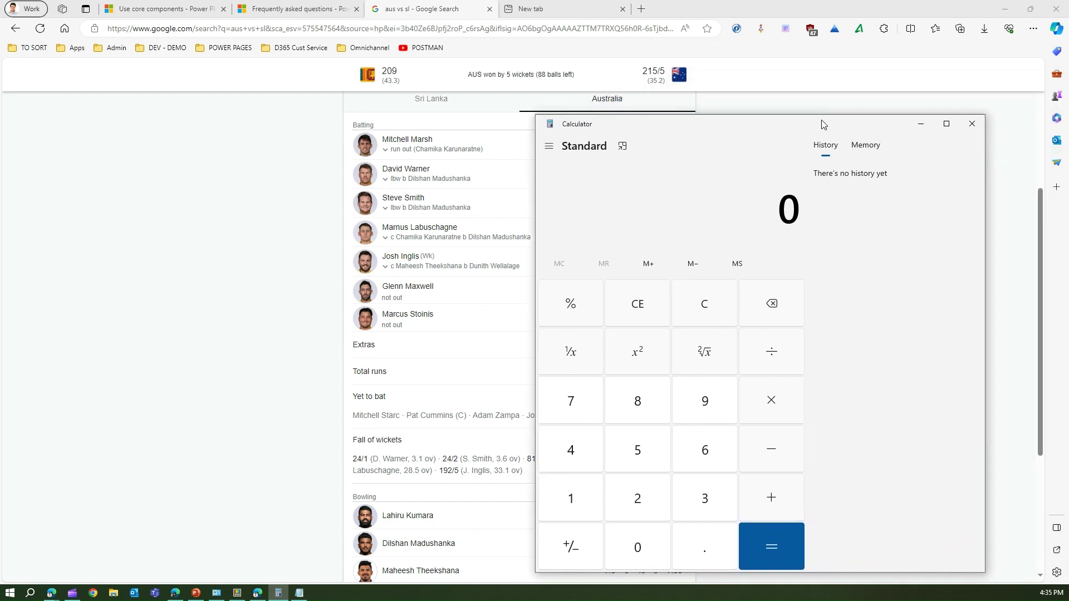
{"action": "left_click_drag", "start_coordinate": [812, 127], "coordinate": [909, 76]}
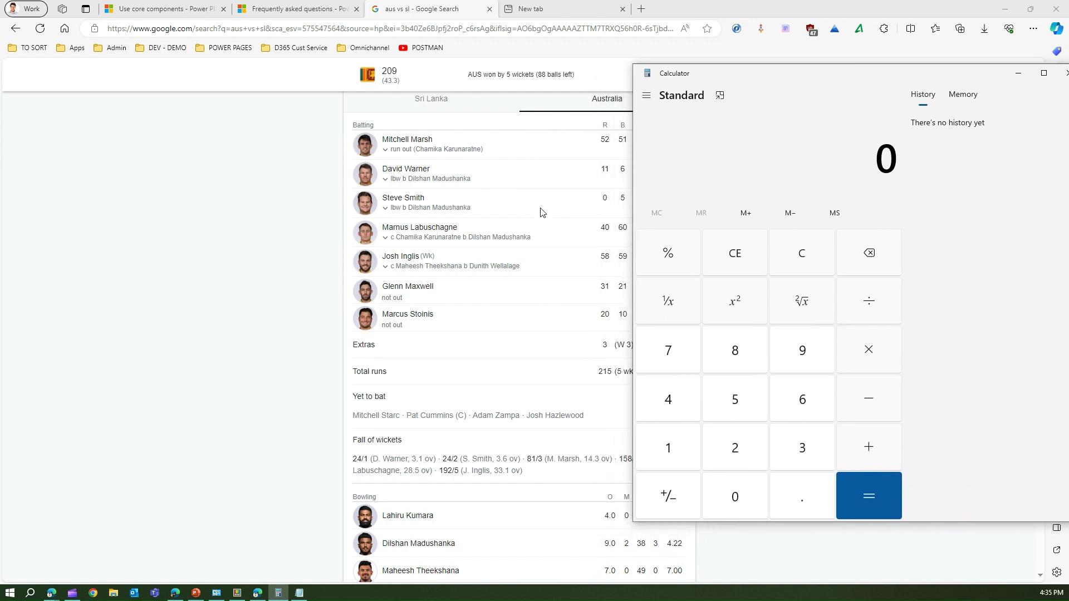
{"action": "left_click", "coordinate": [304, 374]}
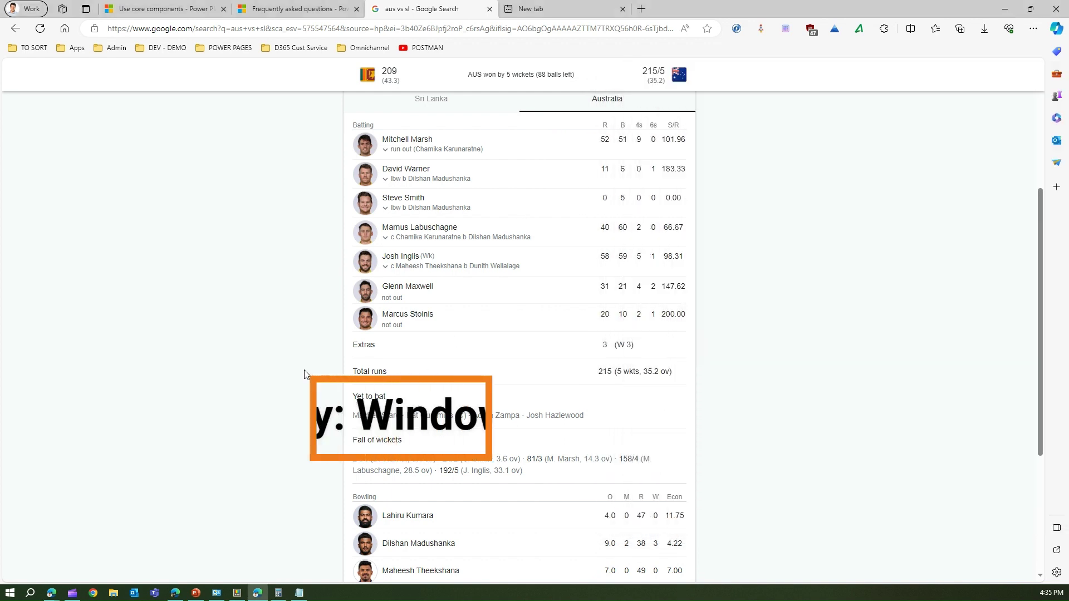
Pin Calculator always on top with Win+Ctrl+T, move it right, and scroll the scorecard beneath it.
{"action": "key", "text": "alt+Tab"}
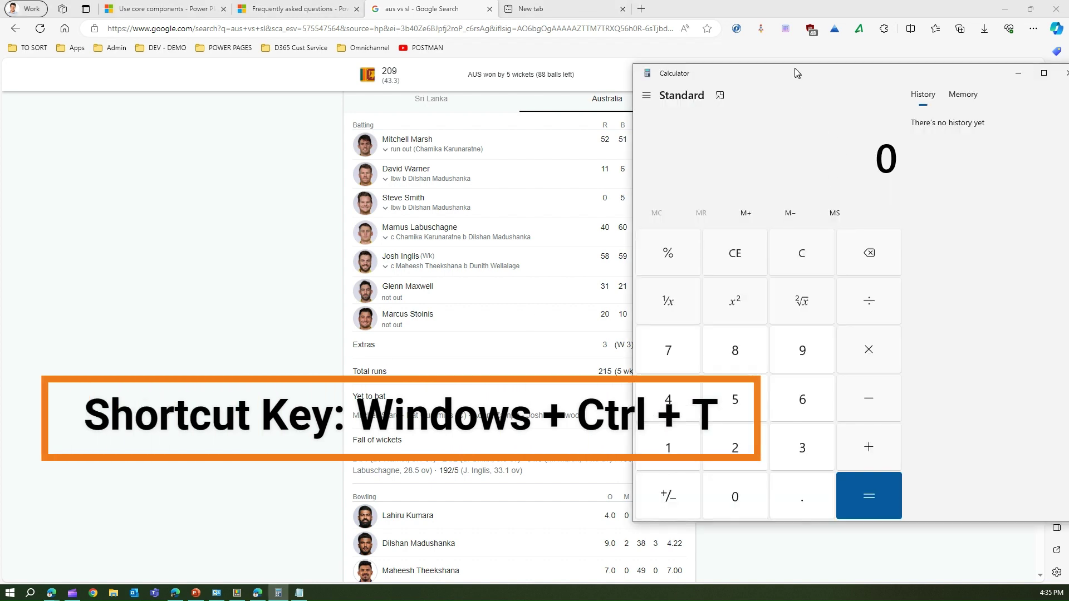
{"action": "left_click_drag", "start_coordinate": [797, 73], "coordinate": [791, 74]}
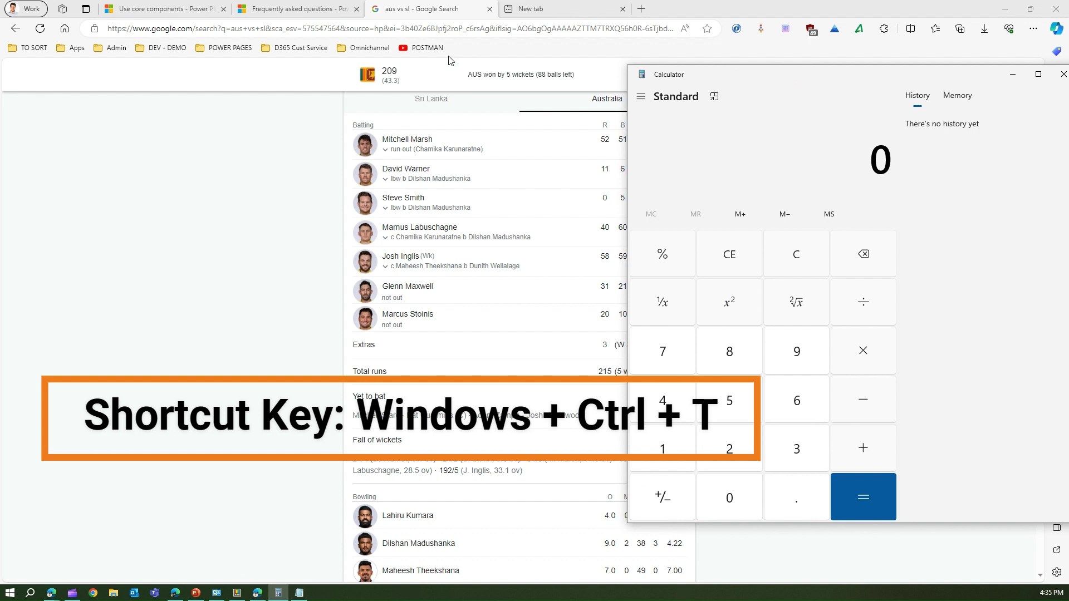
{"action": "key", "text": "super+ctrl+t"}
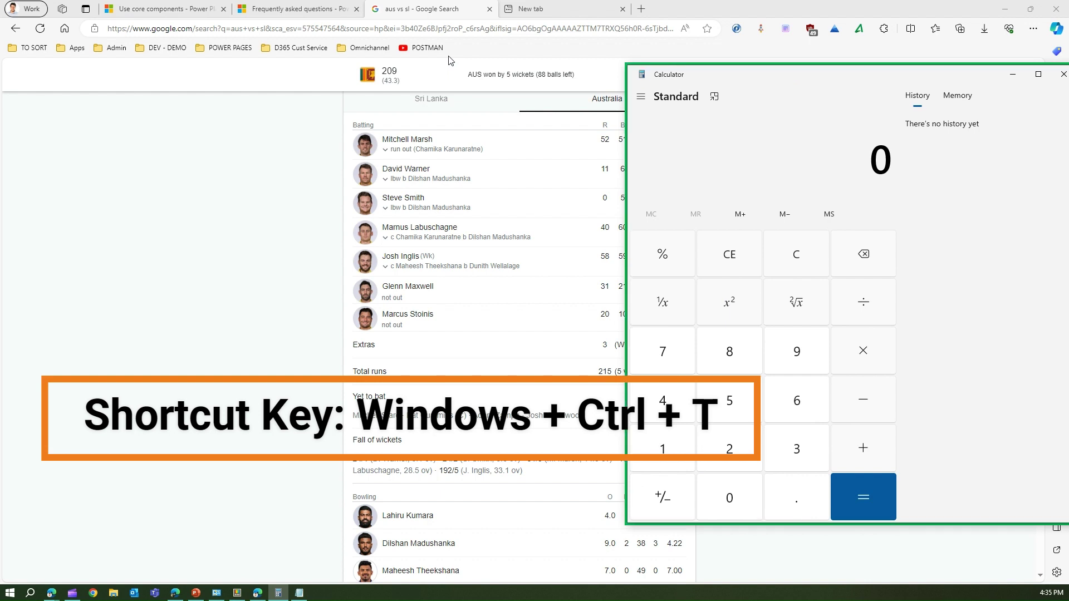
{"action": "left_click_drag", "start_coordinate": [785, 77], "coordinate": [865, 103]}
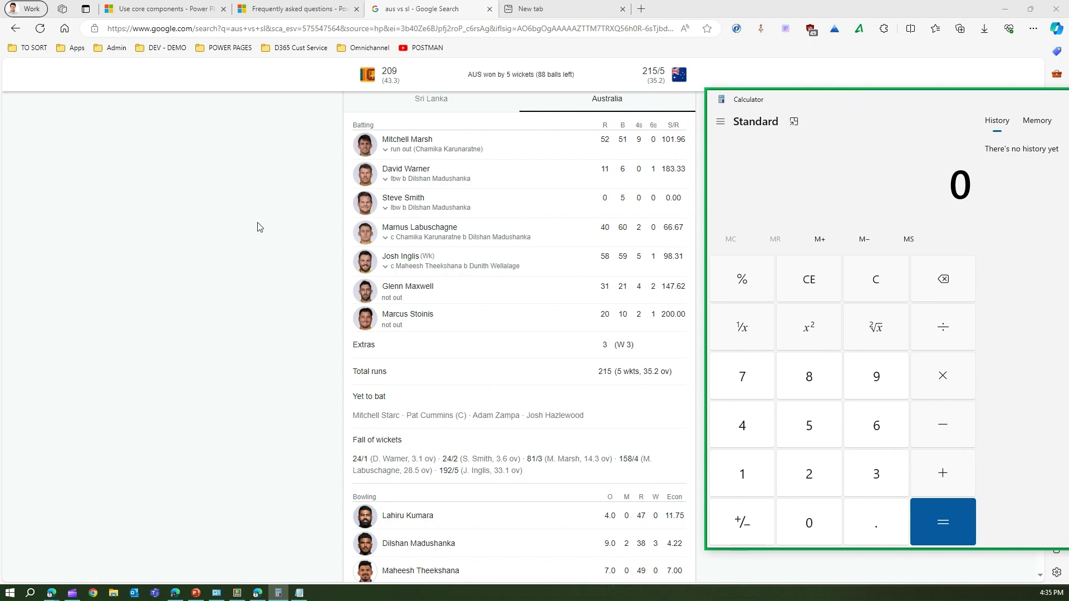
{"action": "scroll", "coordinate": [263, 245], "scroll_direction": "down", "scroll_amount": 1}
{"action": "scroll", "coordinate": [259, 256], "scroll_direction": "up", "scroll_amount": 4}
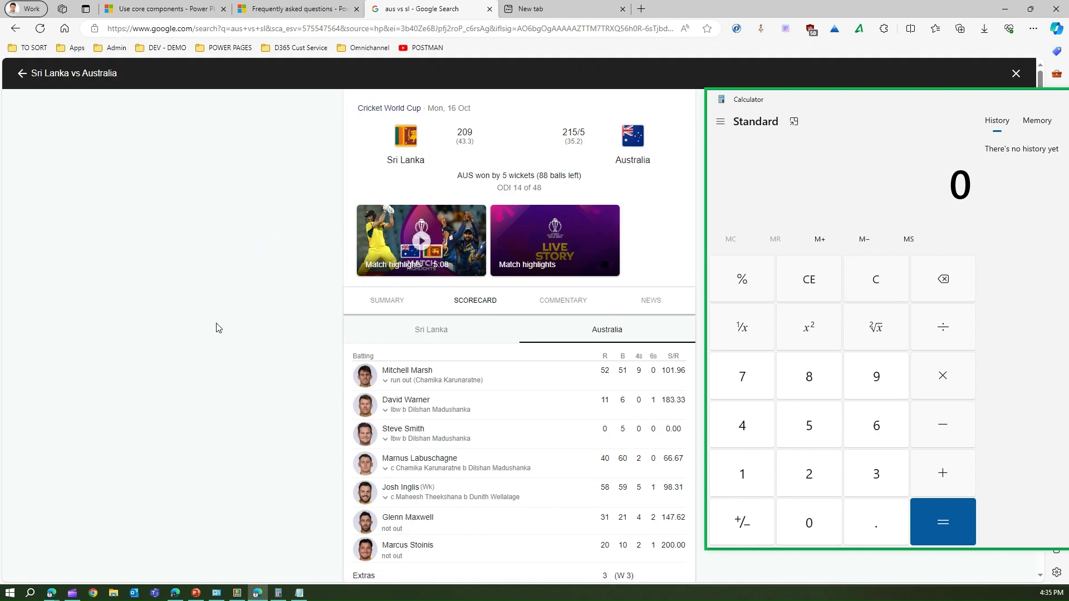
{"action": "scroll", "coordinate": [217, 327], "scroll_direction": "down", "scroll_amount": 8}
{"action": "scroll", "coordinate": [266, 334], "scroll_direction": "up", "scroll_amount": 10}
Add 52 + 11 + 40 on the Calculator keypad for a total of 103, then shift it left.
{"action": "left_click", "coordinate": [808, 426]}
{"action": "left_click", "coordinate": [812, 475]}
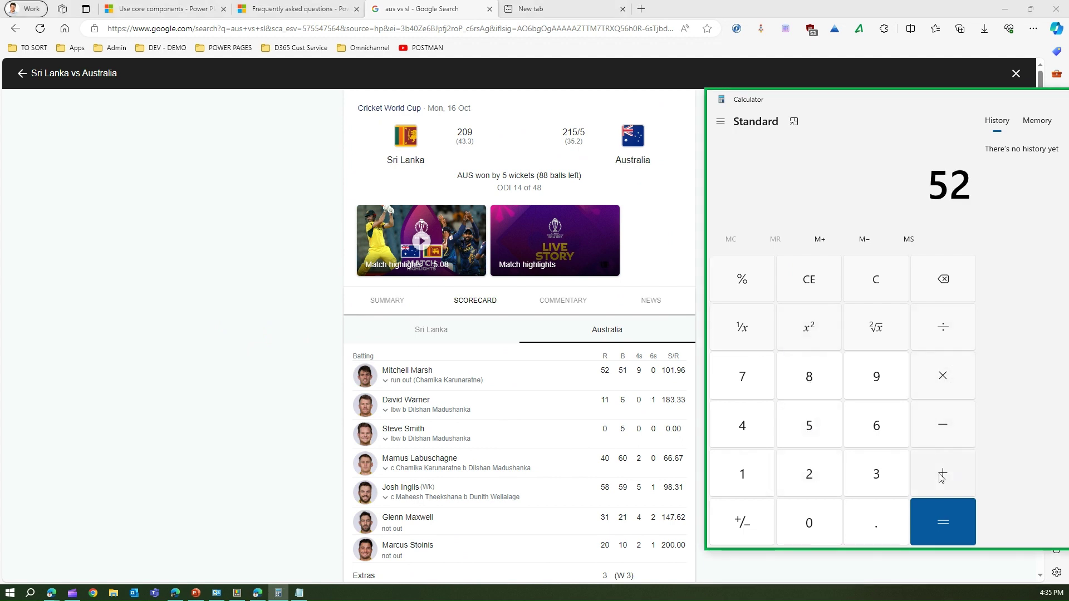
{"action": "left_click", "coordinate": [942, 479]}
{"action": "double_click", "coordinate": [725, 469]}
{"action": "left_click", "coordinate": [939, 478]}
{"action": "left_click", "coordinate": [726, 428]}
{"action": "left_click", "coordinate": [796, 511]}
{"action": "left_click", "coordinate": [947, 519]}
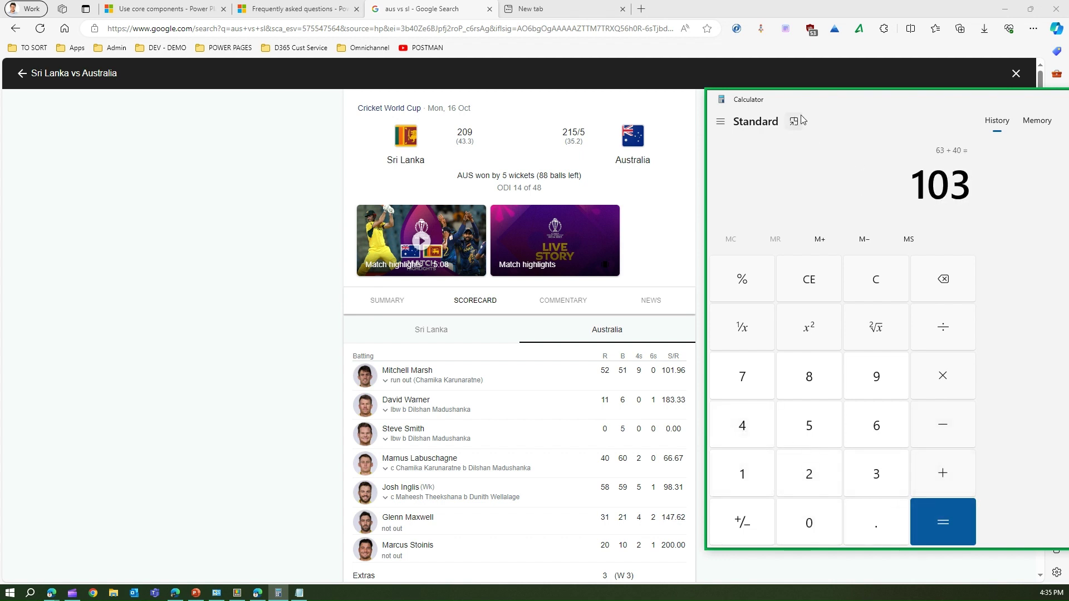
{"action": "left_click_drag", "start_coordinate": [783, 100], "coordinate": [640, 103]}
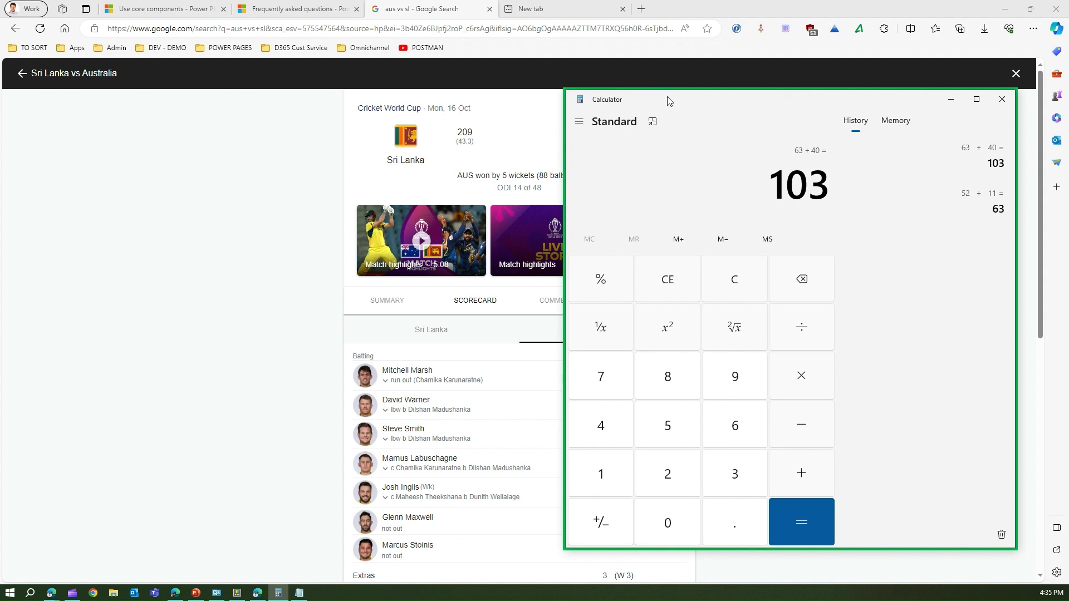
Drag the pinned Calculator further left over the scorecard, then back to the right.
{"action": "left_click_drag", "start_coordinate": [670, 100], "coordinate": [595, 107]}
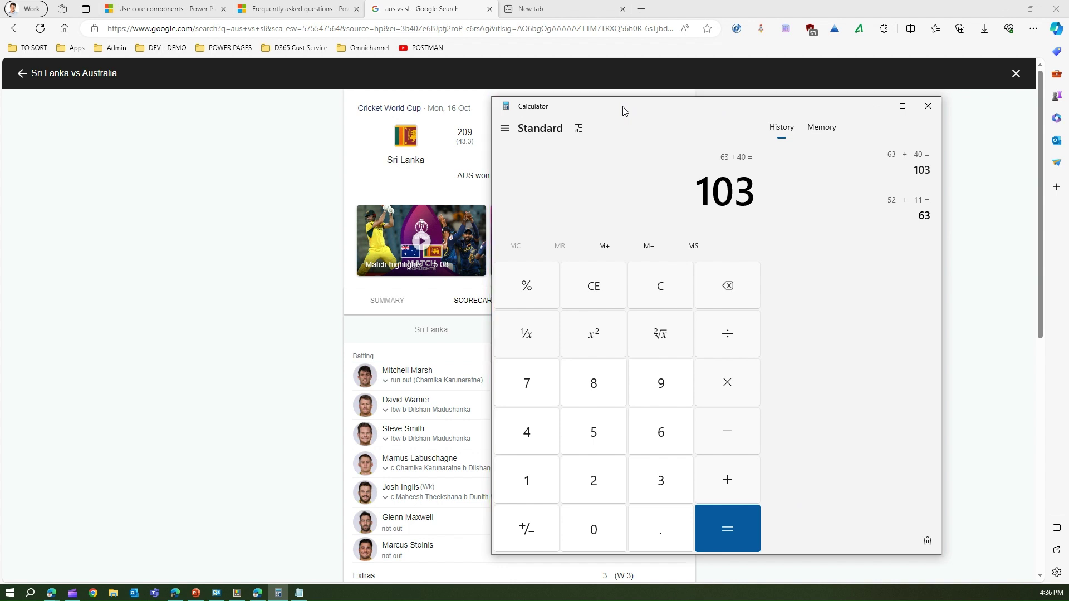
{"action": "left_click_drag", "start_coordinate": [610, 110], "coordinate": [694, 117]}
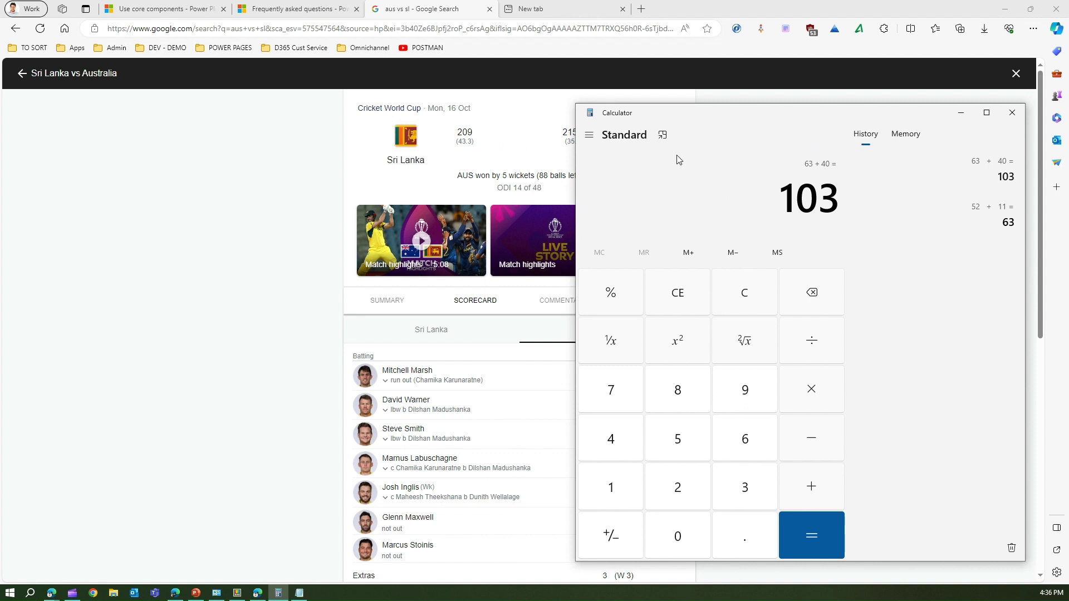
Set the Always On Top border colour to custom dark yellow #CCC90C.
{"action": "left_click", "coordinate": [237, 593]}
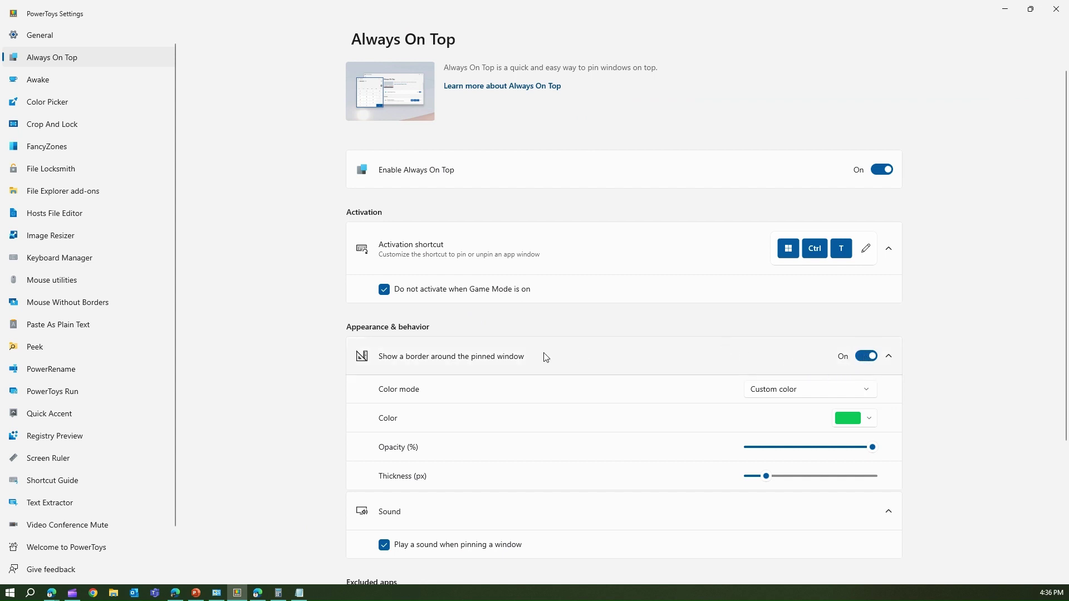
{"action": "left_click", "coordinate": [867, 422]}
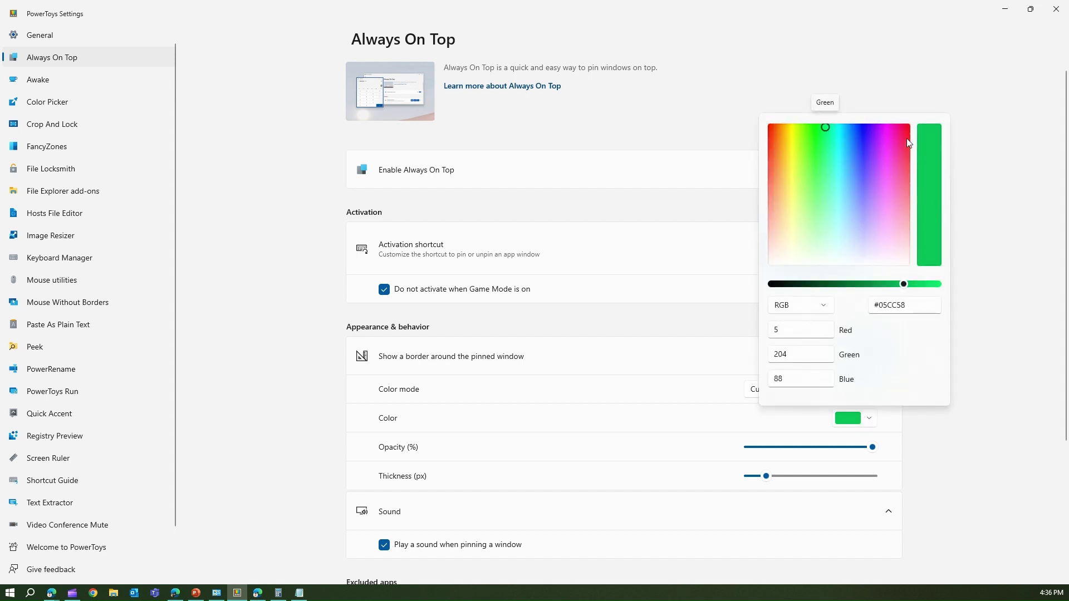
{"action": "left_click", "coordinate": [790, 151]}
{"action": "left_click_drag", "start_coordinate": [794, 154], "coordinate": [790, 132]}
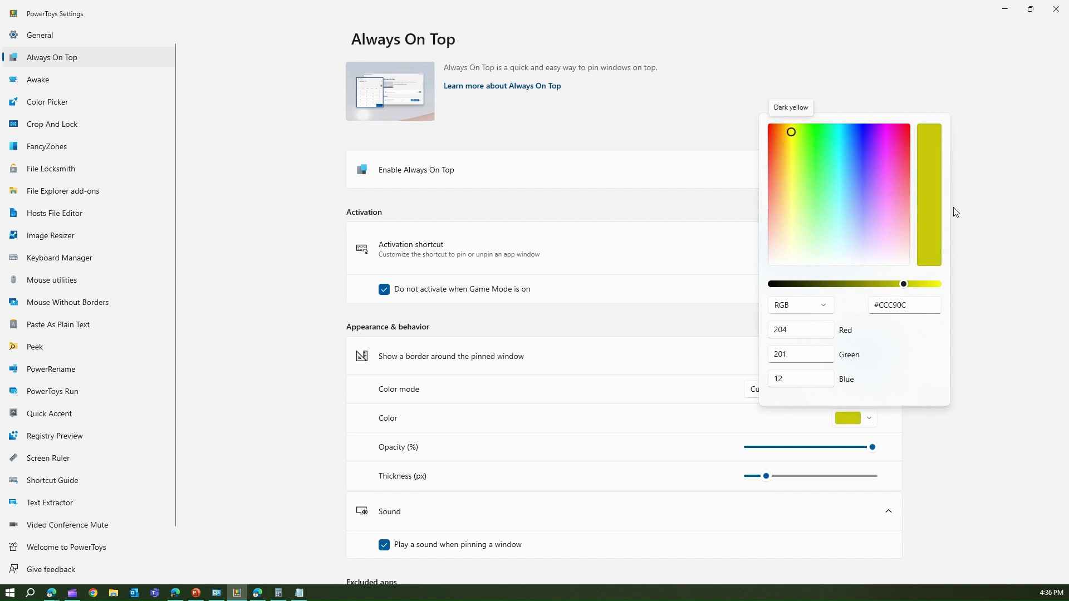
{"action": "left_click", "coordinate": [1009, 267]}
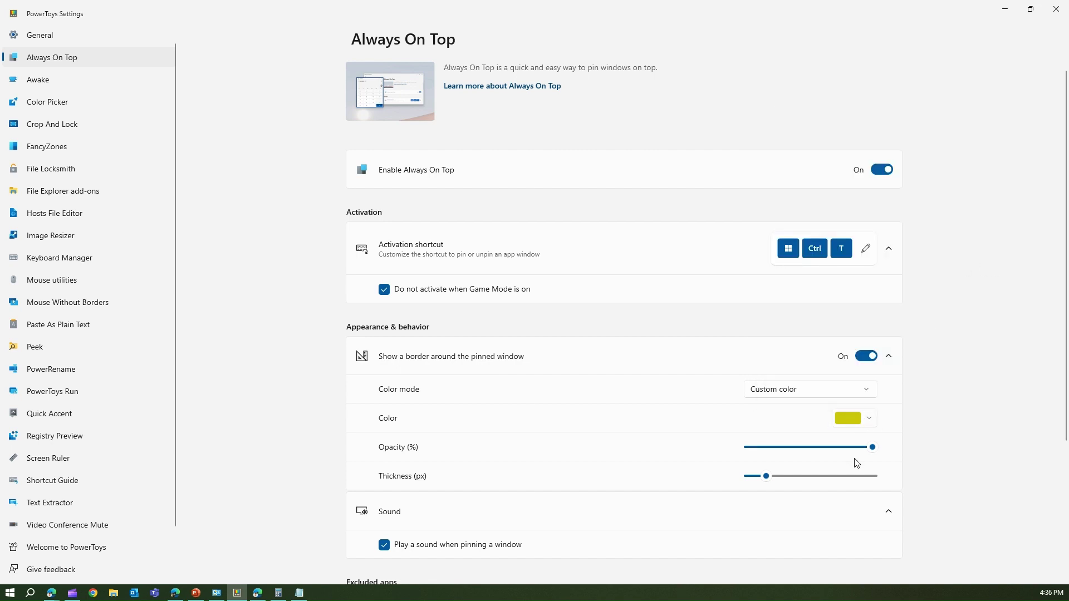
Pin Calculator to preview the dark yellow border, unpin it, and minimize it.
{"action": "left_click", "coordinate": [279, 594]}
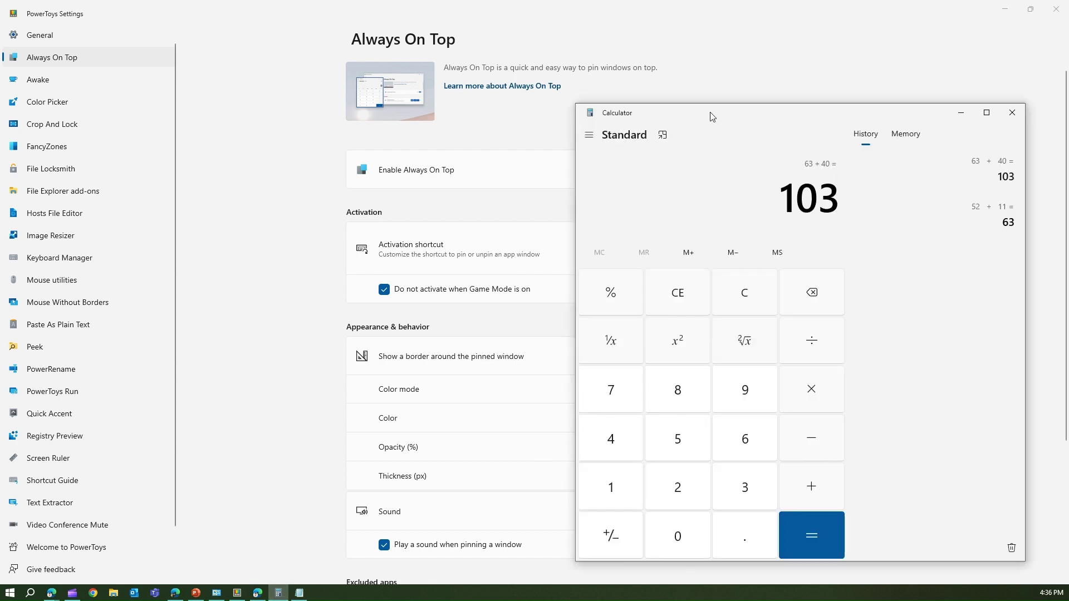
{"action": "key", "text": "super+ctrl+t"}
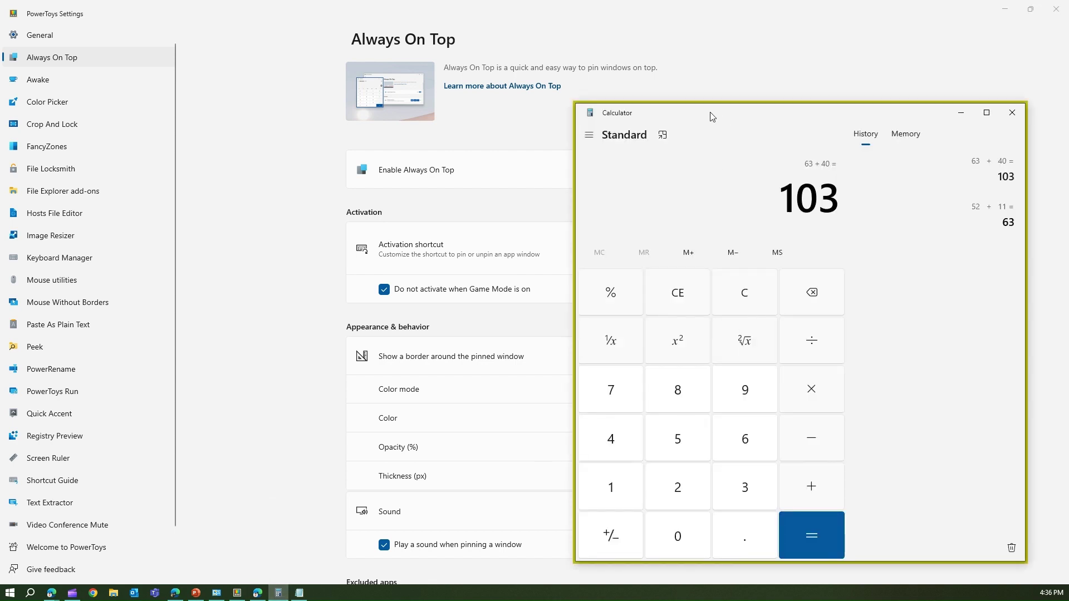
{"action": "key", "text": "super+ctrl+t"}
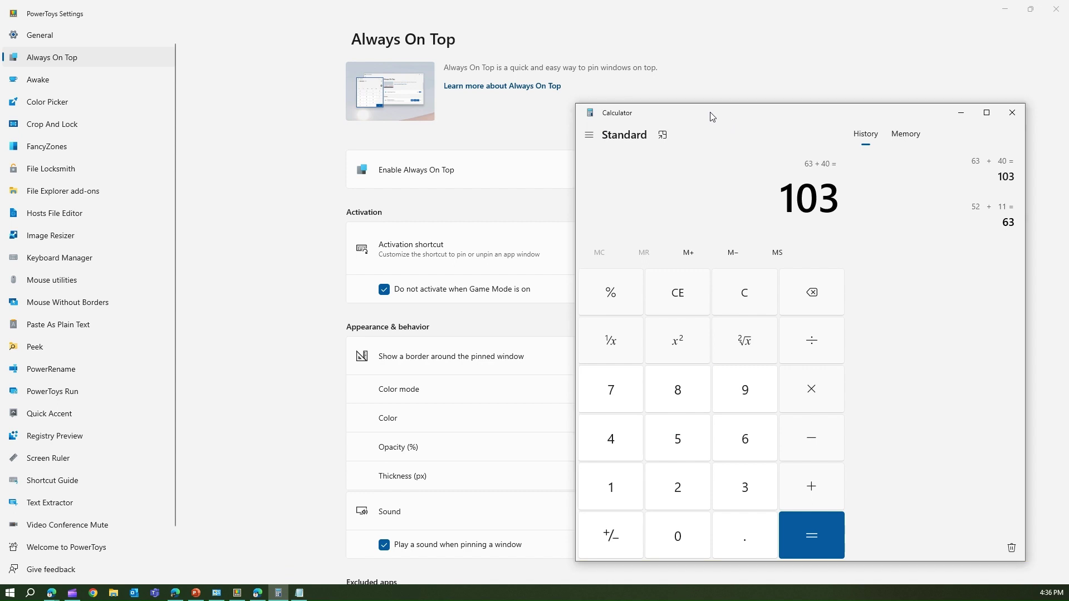
{"action": "left_click", "coordinate": [962, 113]}
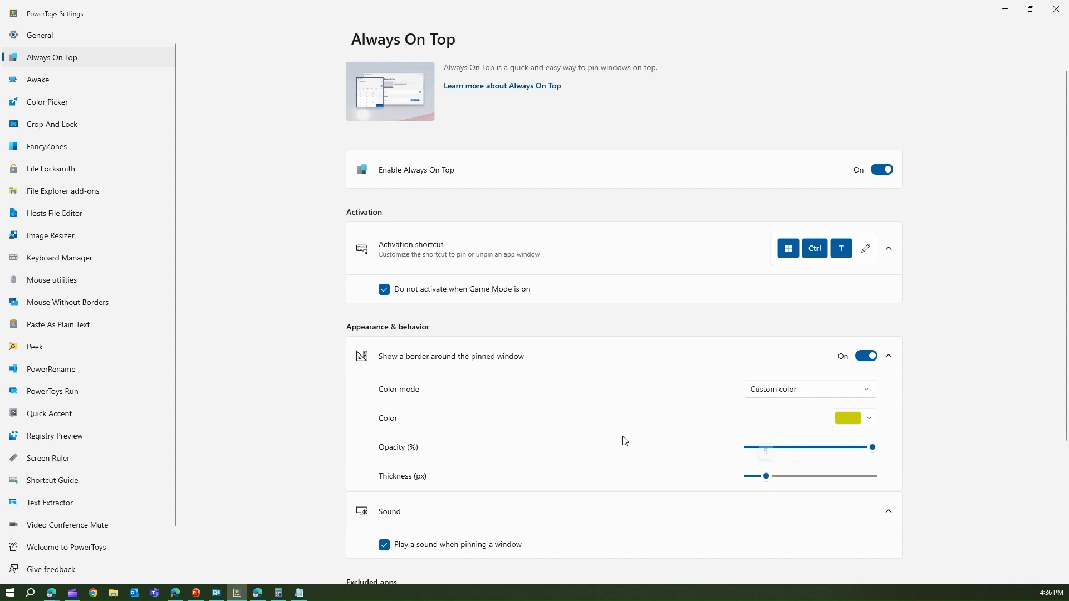
Keep Custom color as the border colour mode and click into the Excluded apps box.
{"action": "left_click", "coordinate": [810, 391]}
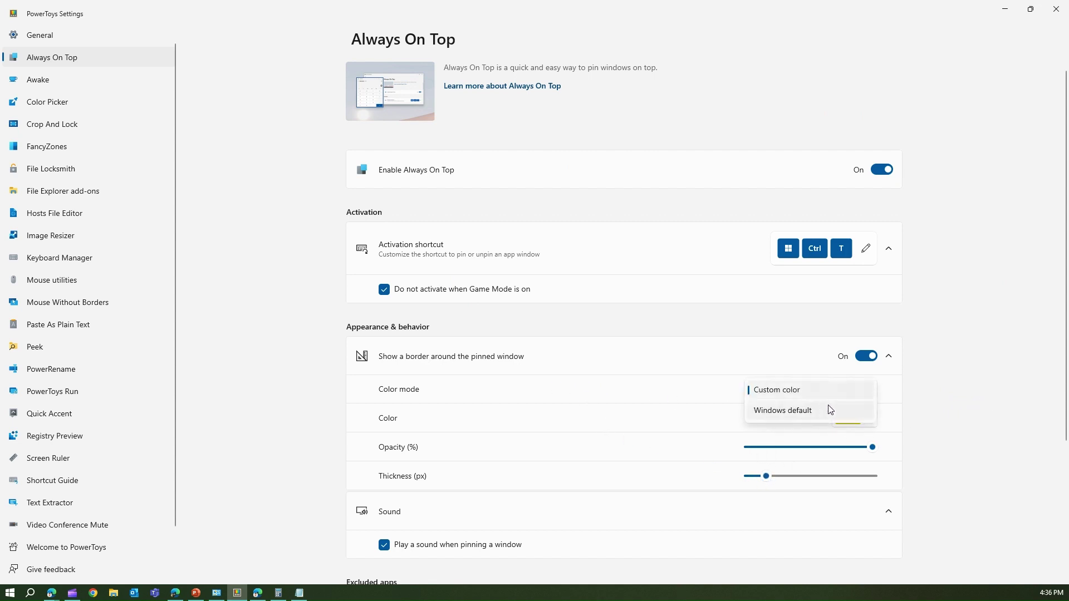
{"action": "left_click", "coordinate": [1028, 369]}
{"action": "scroll", "coordinate": [935, 412], "scroll_direction": "down", "scroll_amount": 3}
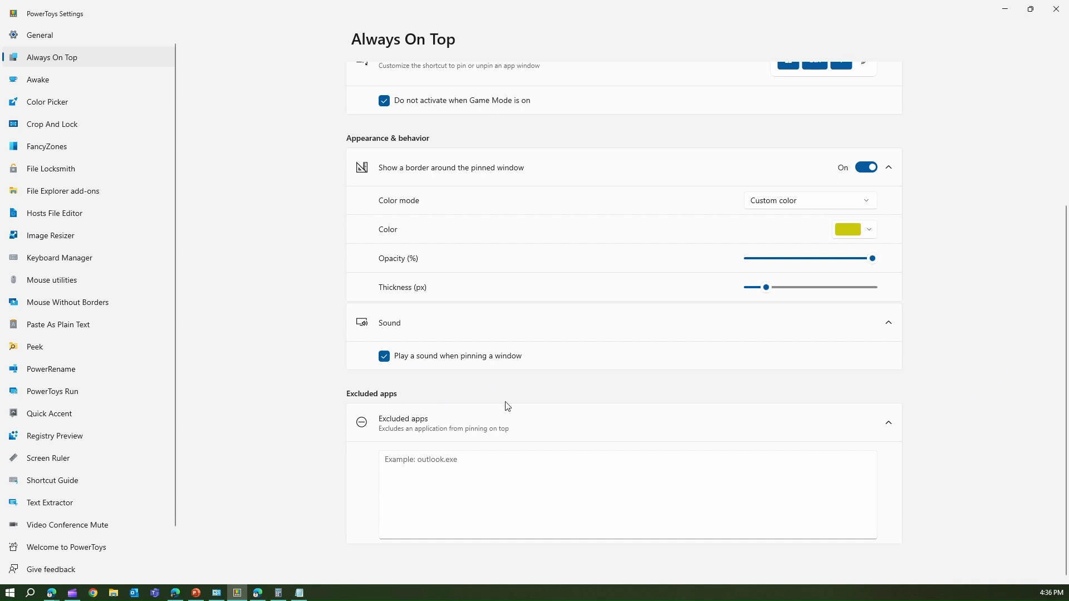
{"action": "left_click", "coordinate": [413, 472]}
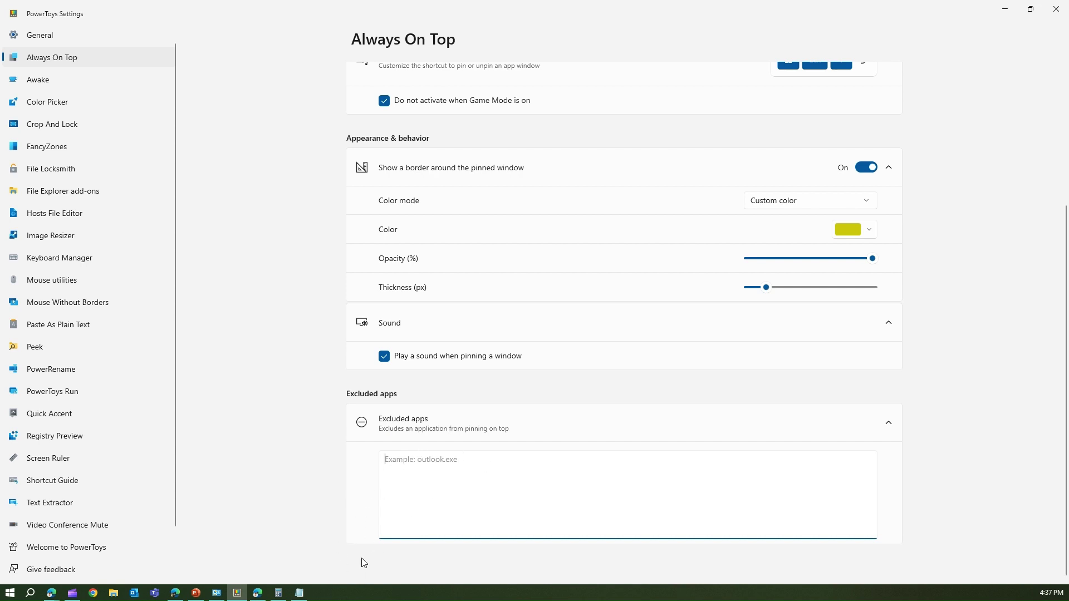
Open Notepad, narrow it, maximize and restore it, and place it over the scorecard.
{"action": "left_click", "coordinate": [299, 595]}
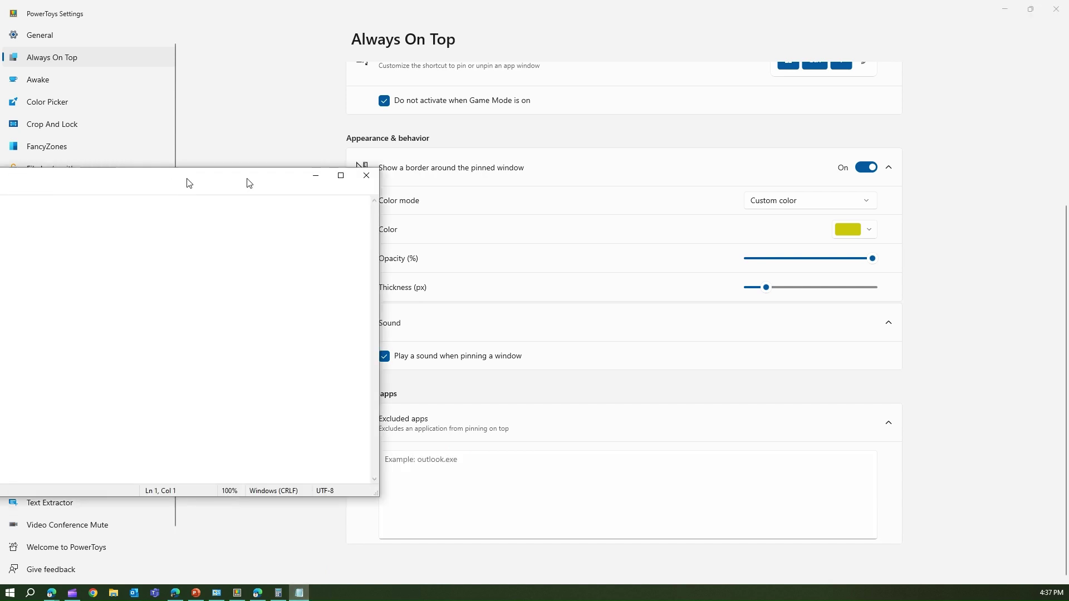
{"action": "left_click_drag", "start_coordinate": [144, 267], "coordinate": [611, 267]}
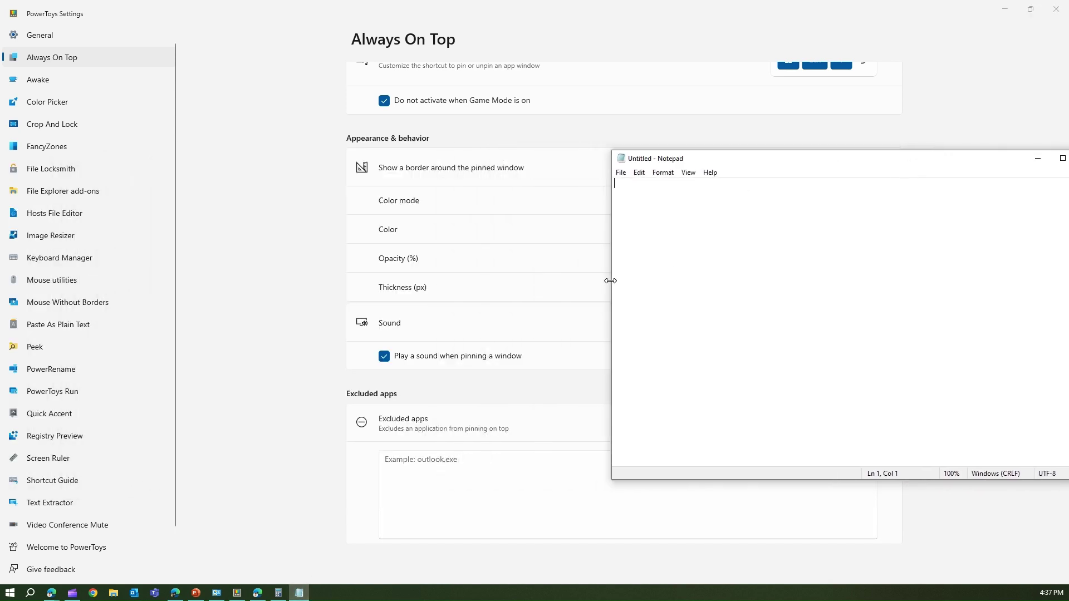
{"action": "left_click_drag", "start_coordinate": [857, 160], "coordinate": [611, 136]}
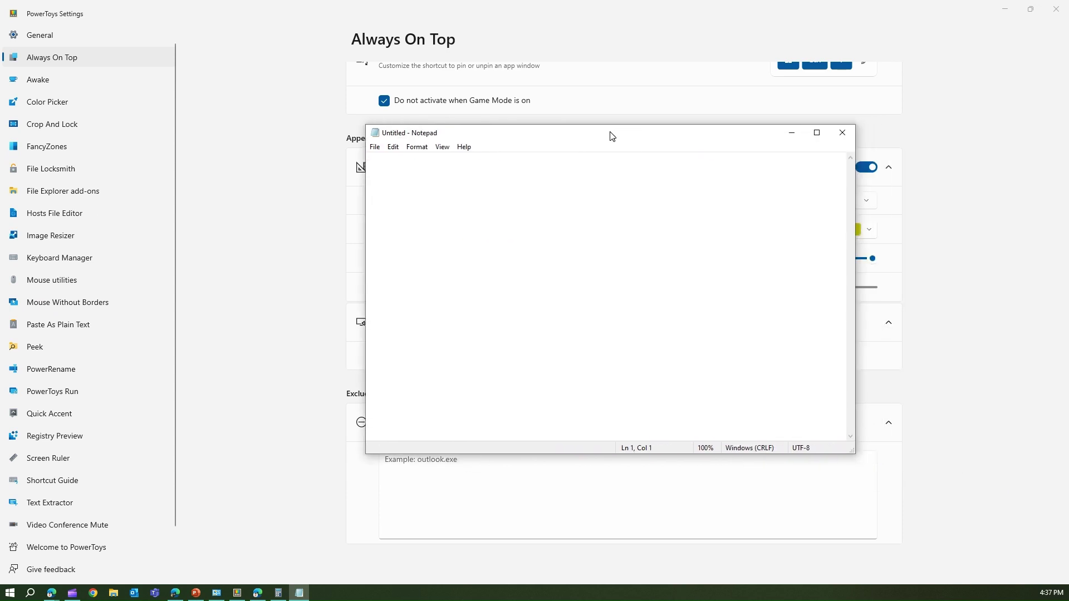
{"action": "left_click", "coordinate": [257, 593]}
{"action": "left_click", "coordinate": [299, 594]}
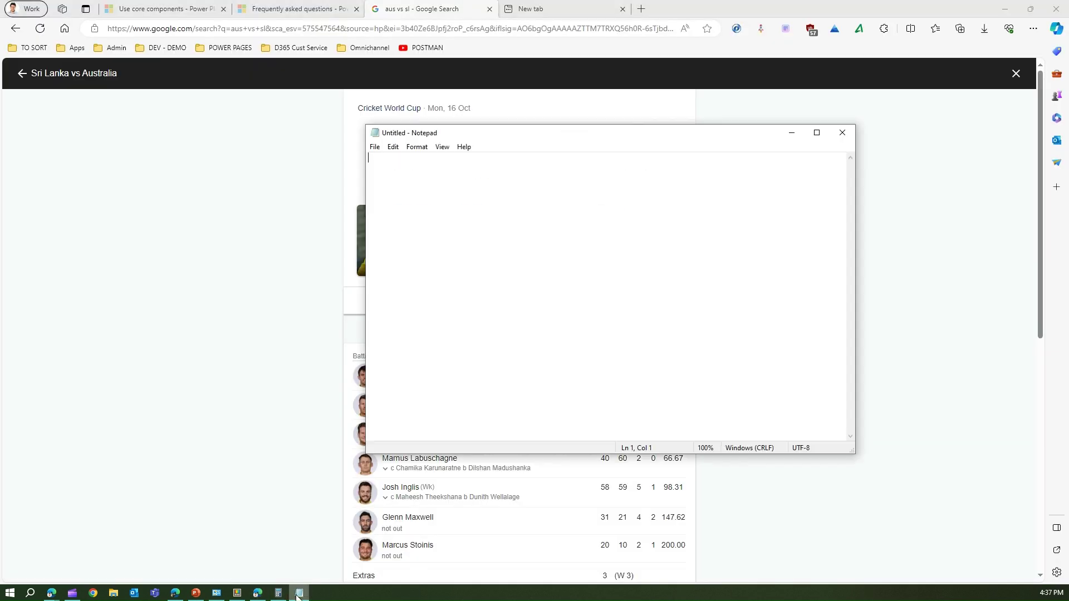
{"action": "left_click_drag", "start_coordinate": [586, 137], "coordinate": [624, 193]}
{"action": "double_click", "coordinate": [621, 194]}
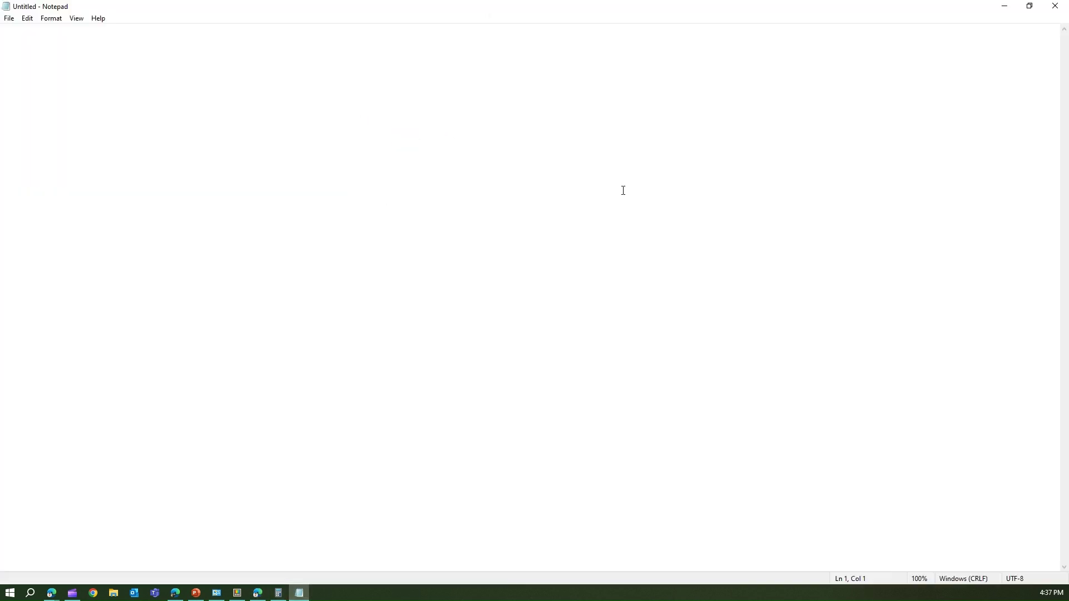
{"action": "double_click", "coordinate": [638, 9]}
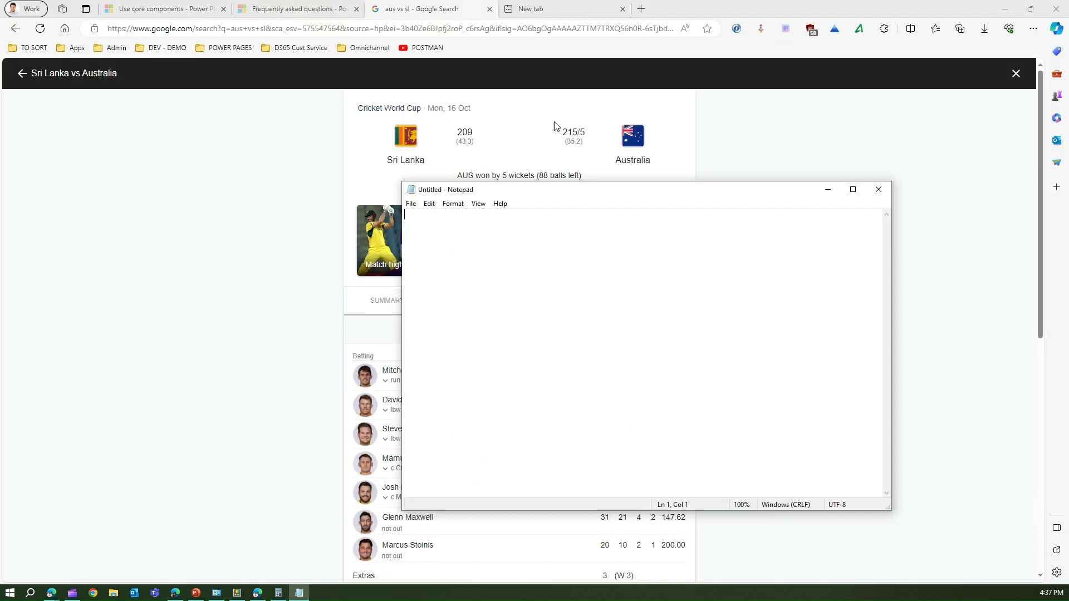
{"action": "left_click_drag", "start_coordinate": [569, 193], "coordinate": [632, 191]}
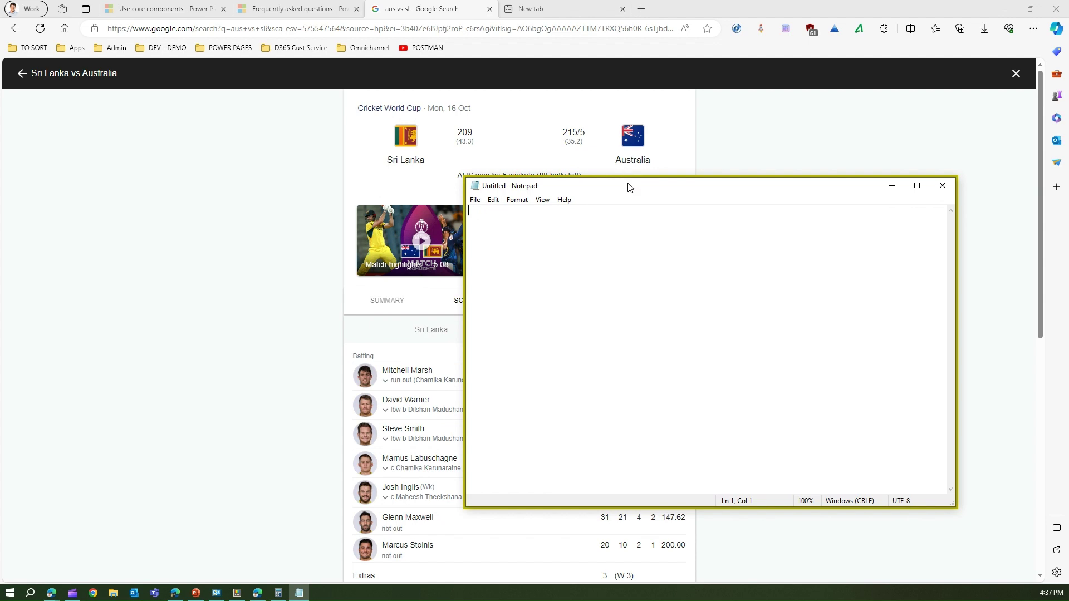
{"action": "left_click_drag", "start_coordinate": [628, 189], "coordinate": [679, 160]}
Scroll the scorecard beneath Notepad, then make Notepad the active window again.
{"action": "left_click", "coordinate": [271, 316]}
{"action": "scroll", "coordinate": [270, 317], "scroll_direction": "down", "scroll_amount": 8}
{"action": "scroll", "coordinate": [266, 316], "scroll_direction": "up", "scroll_amount": 8}
{"action": "left_click", "coordinate": [706, 156]}
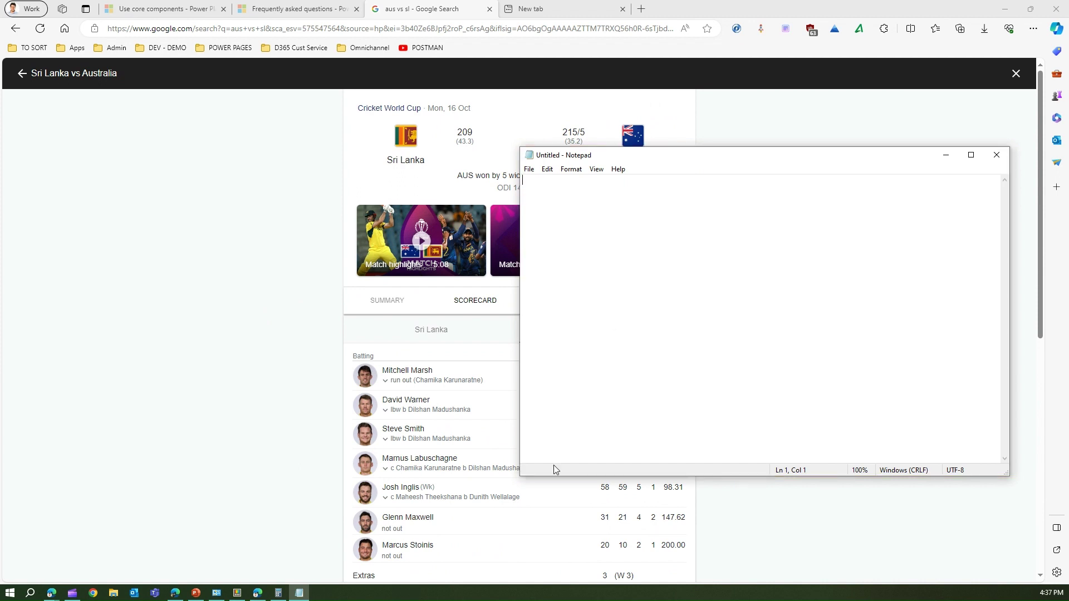
Enter notepad.exe in the Always On Top Excluded apps list and commit it.
{"action": "left_click", "coordinate": [237, 594]}
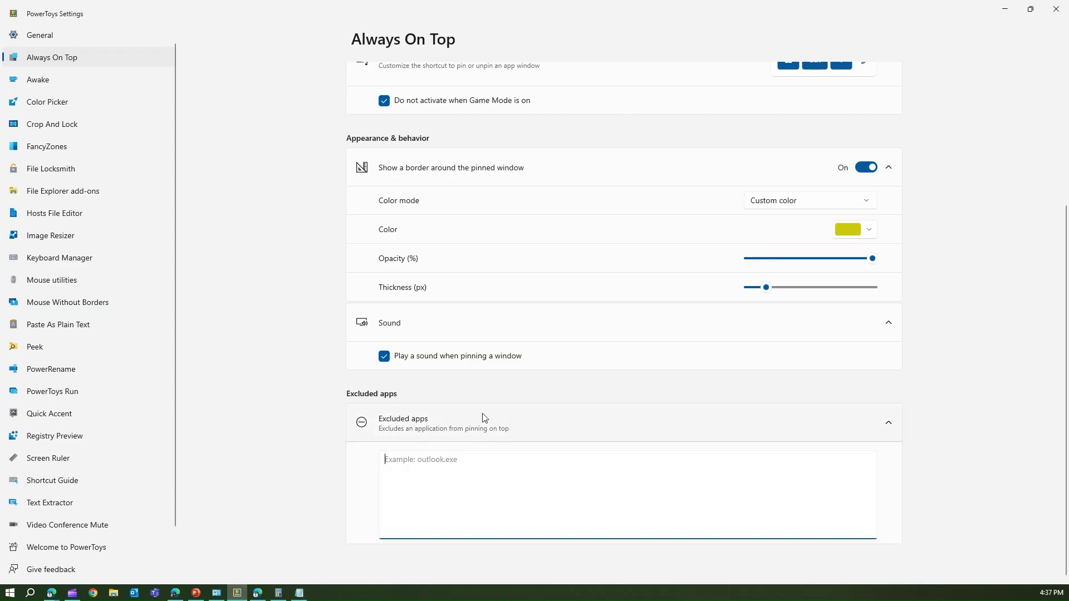
{"action": "type", "text": "notepad.exe"}
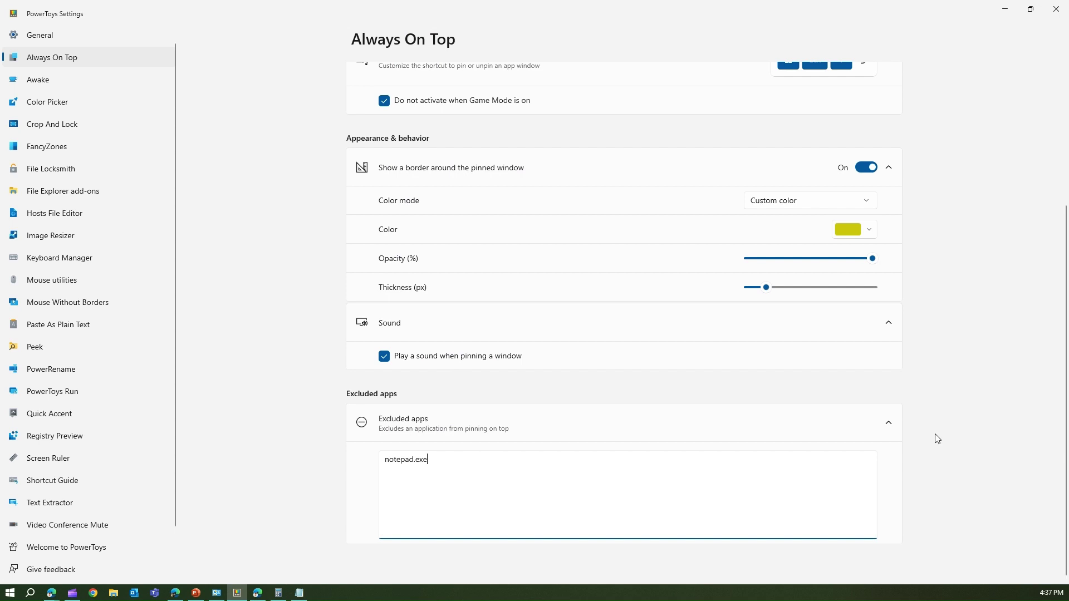
{"action": "left_click", "coordinate": [946, 430]}
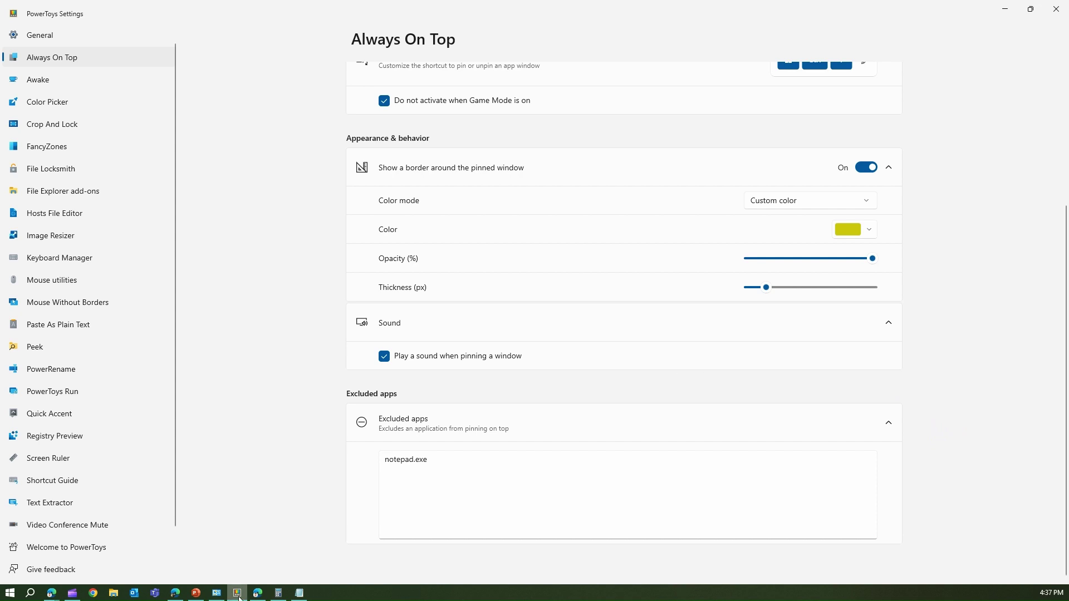
Bring Notepad back in front of the browser scorecard and move it up and to the right.
{"action": "left_click", "coordinate": [305, 595]}
{"action": "left_click", "coordinate": [257, 593]}
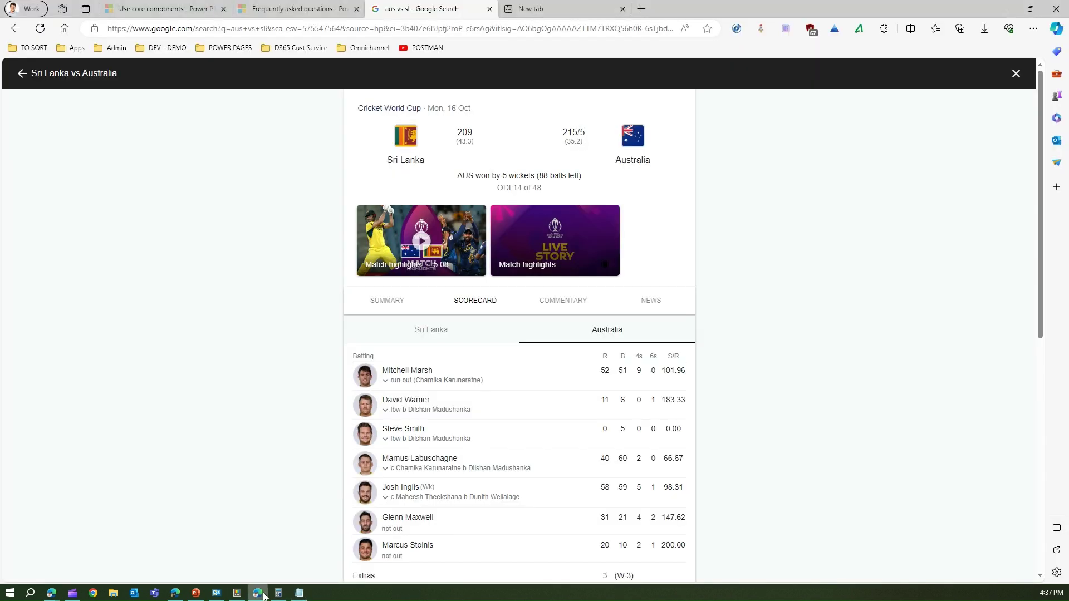
{"action": "left_click", "coordinate": [299, 593]}
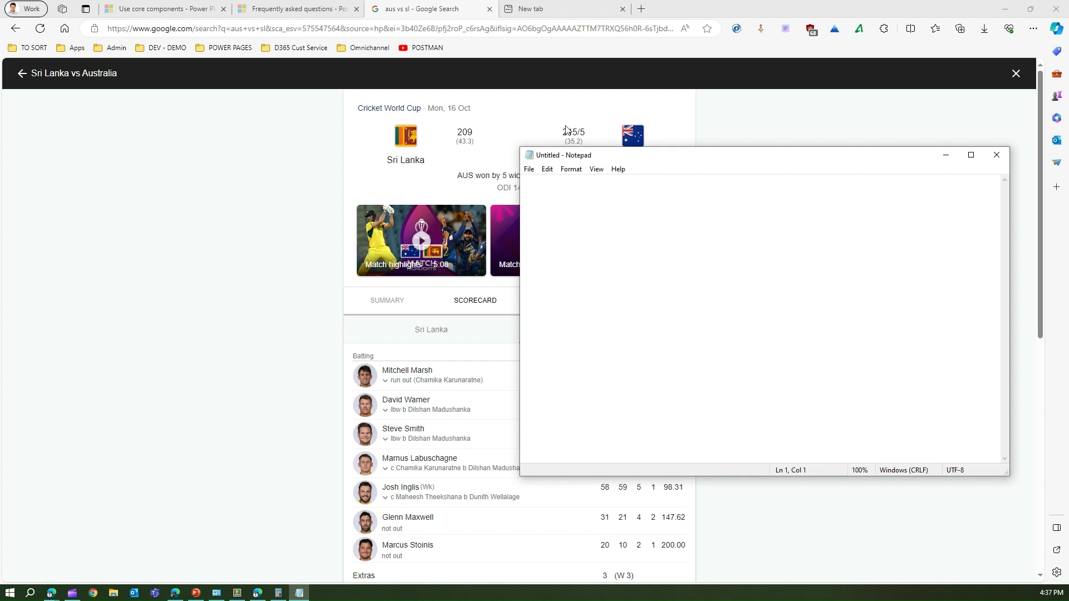
{"action": "left_click_drag", "start_coordinate": [707, 156], "coordinate": [733, 138]}
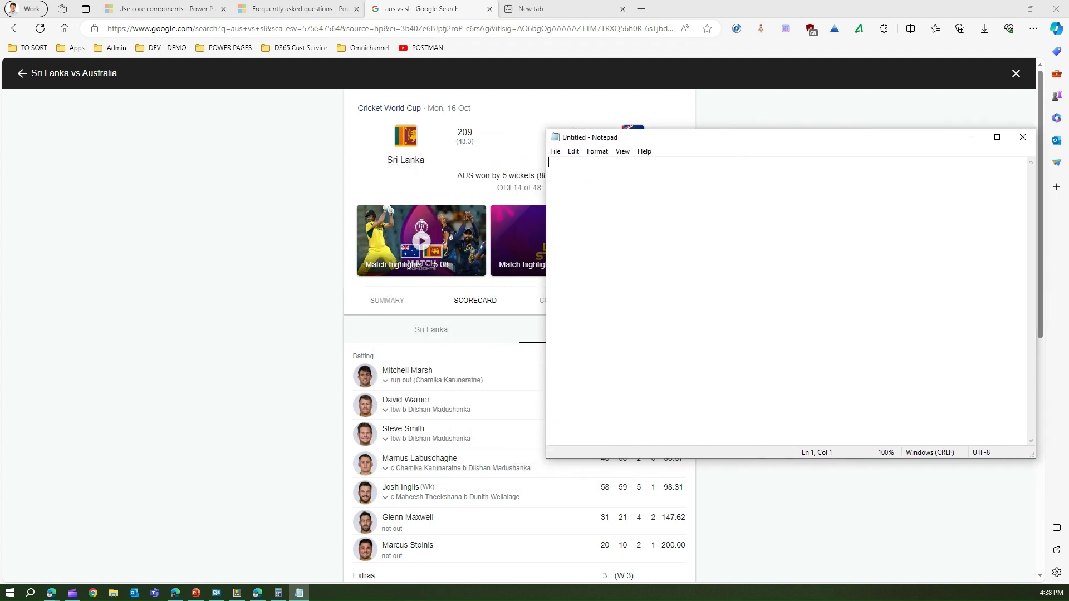
{"action": "left_click", "coordinate": [236, 593]}
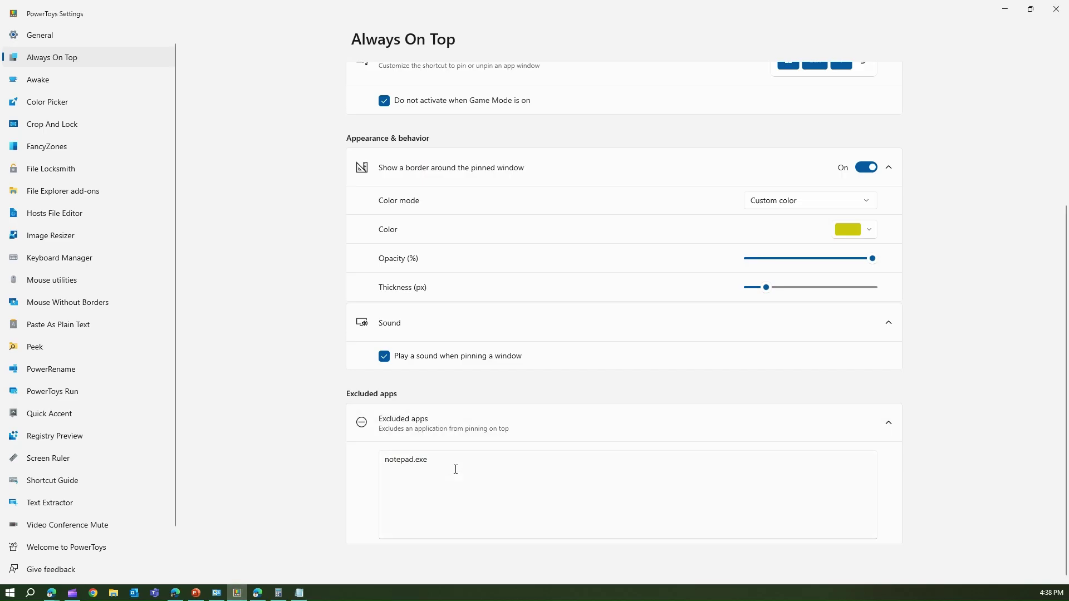
{"action": "scroll", "coordinate": [270, 88], "scroll_direction": "up", "scroll_amount": 4}
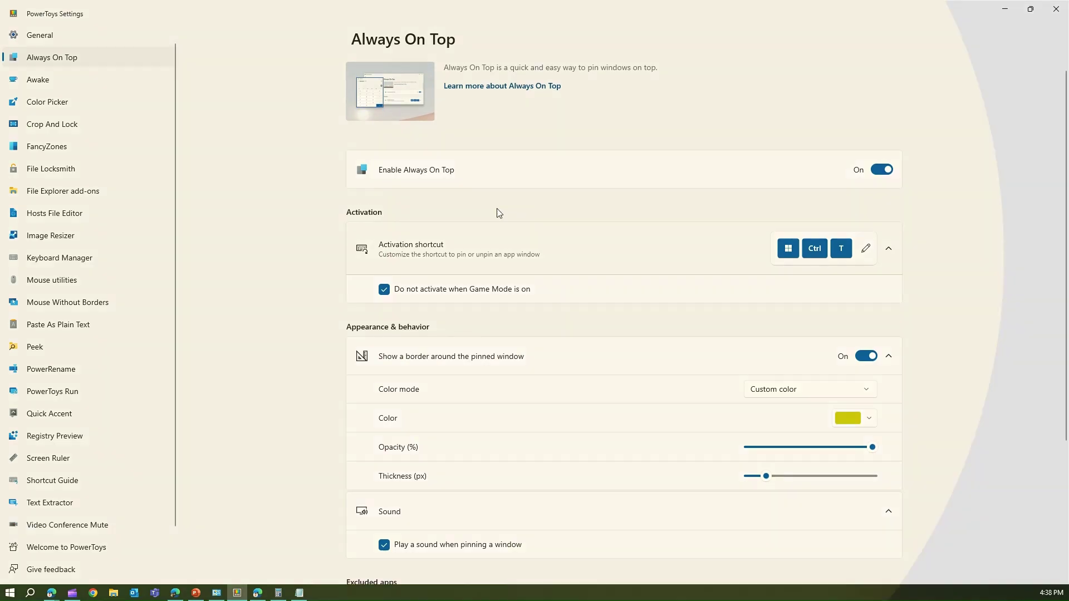
{"action": "scroll", "coordinate": [481, 261], "scroll_direction": "down", "scroll_amount": 4}
{"action": "scroll", "coordinate": [313, 346], "scroll_direction": "up", "scroll_amount": 4}
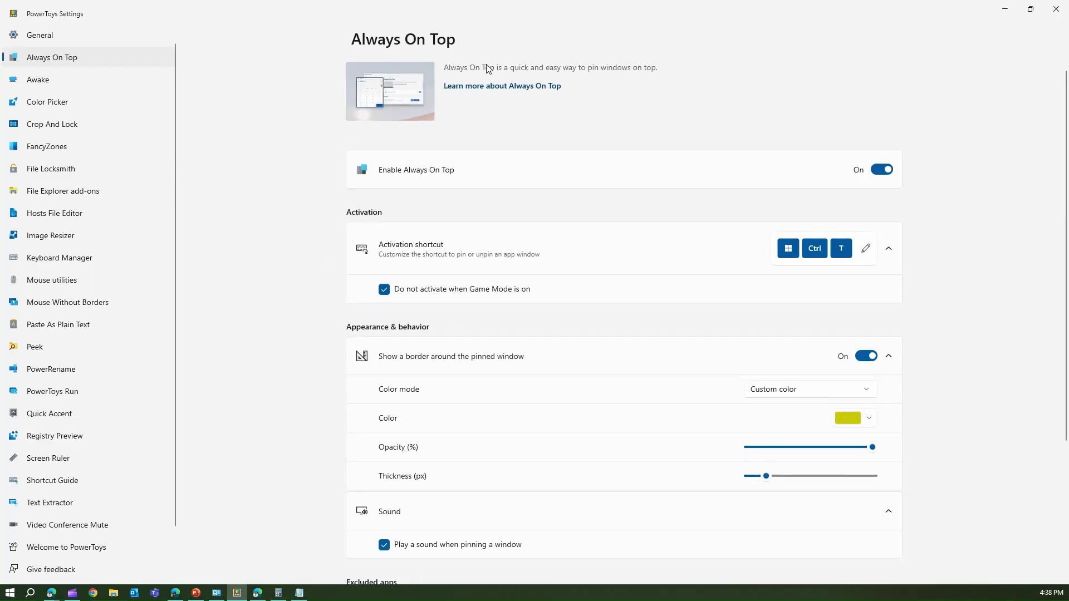